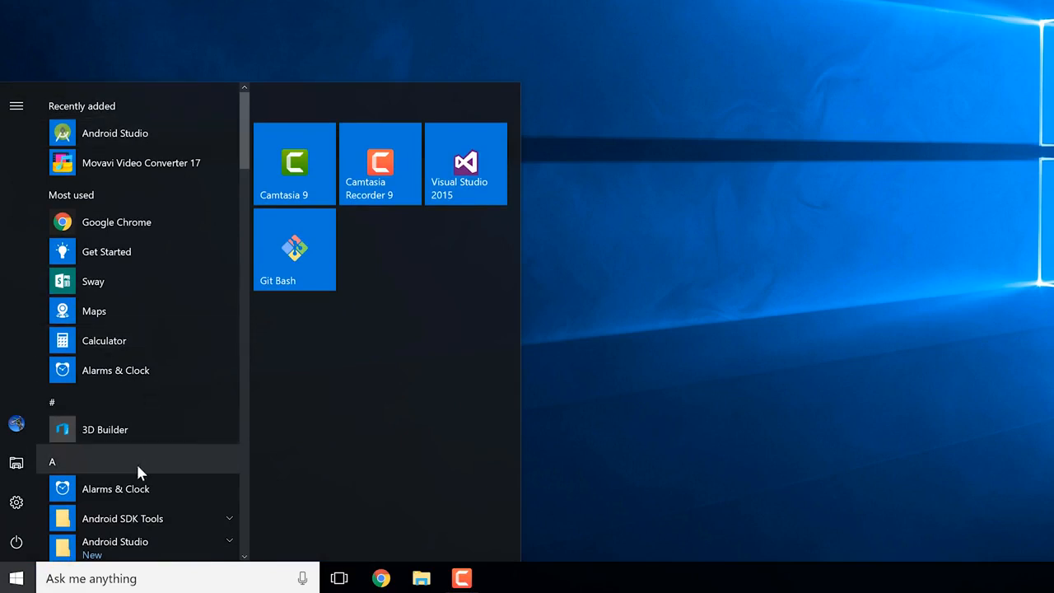
- Launch Android Studio from its folder among the installed apps
left_click(111, 550)
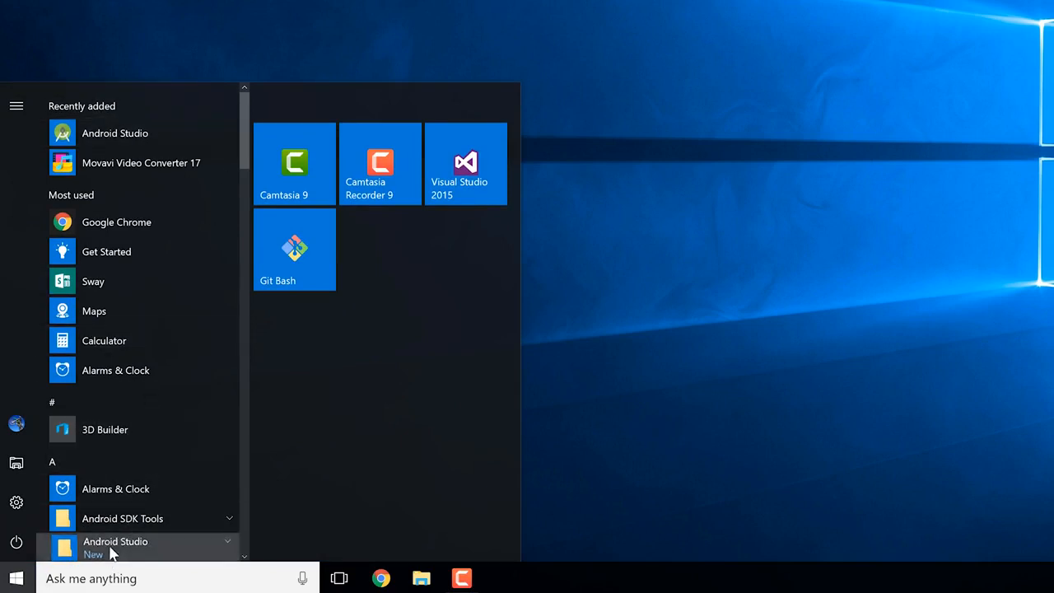
scroll(137, 540, "down", 3)
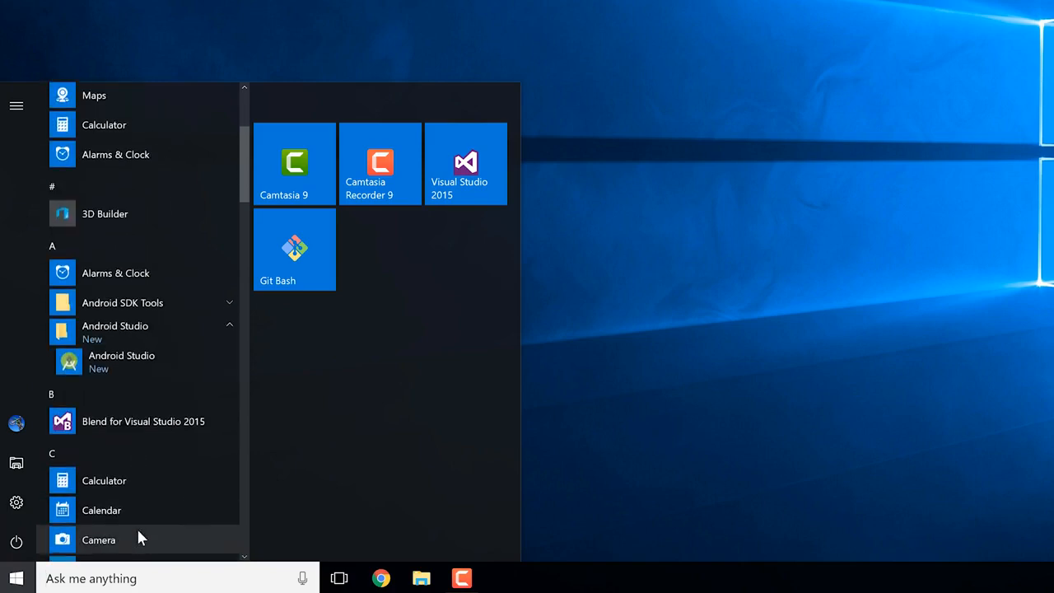
left_click(108, 367)
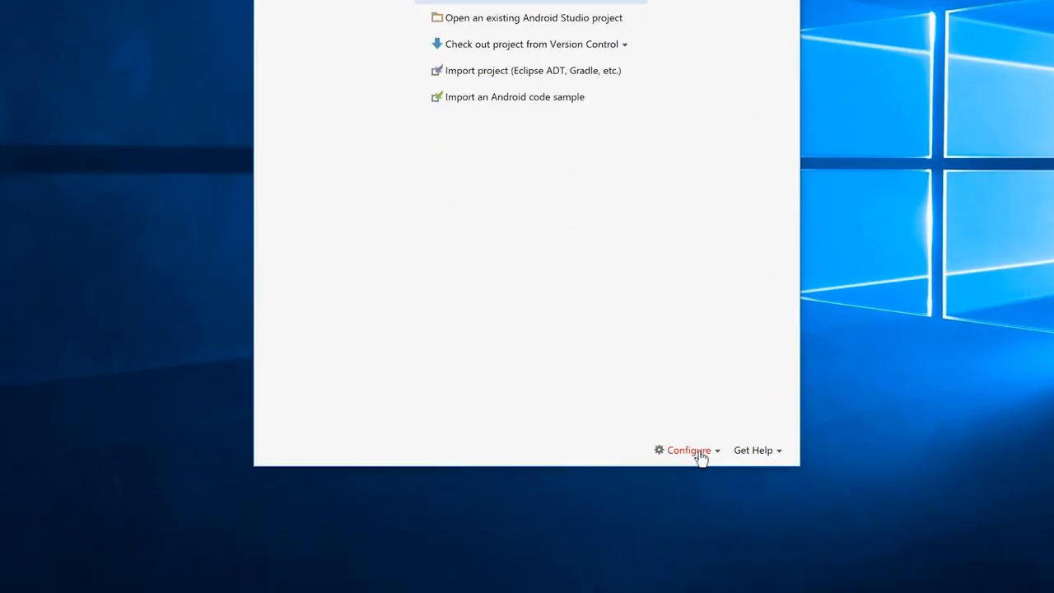
- Open the Git version control page of the default settings and choose Built-in as the SSH executable
left_click(677, 582)
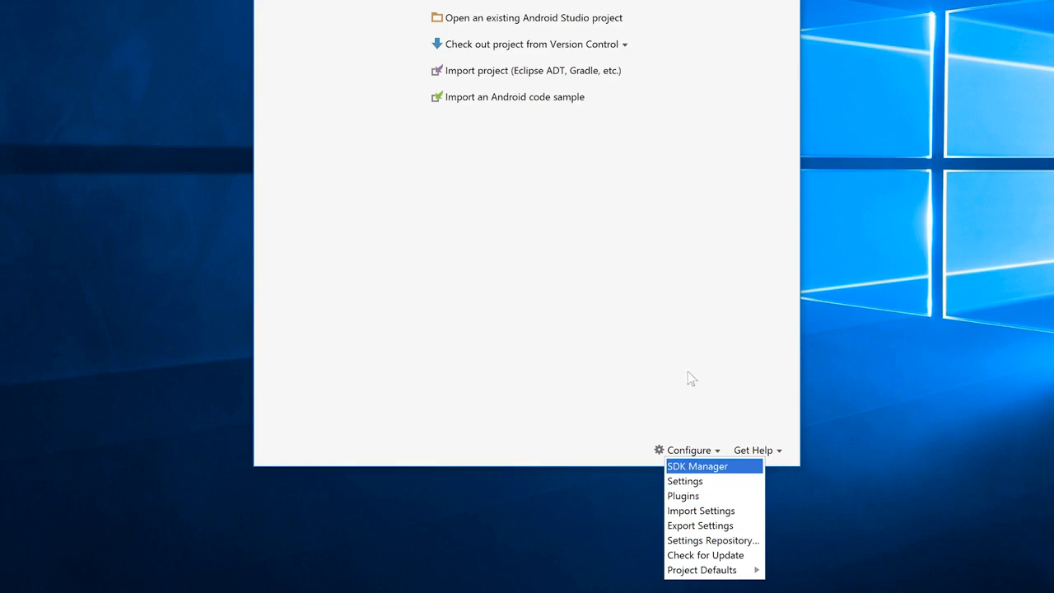
left_click(684, 482)
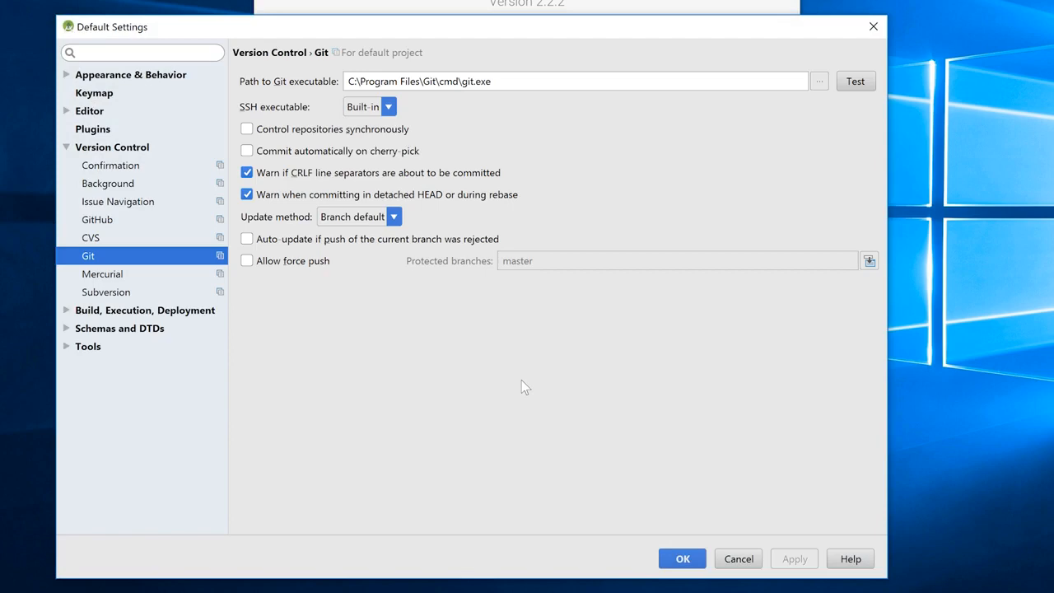
left_click(89, 150)
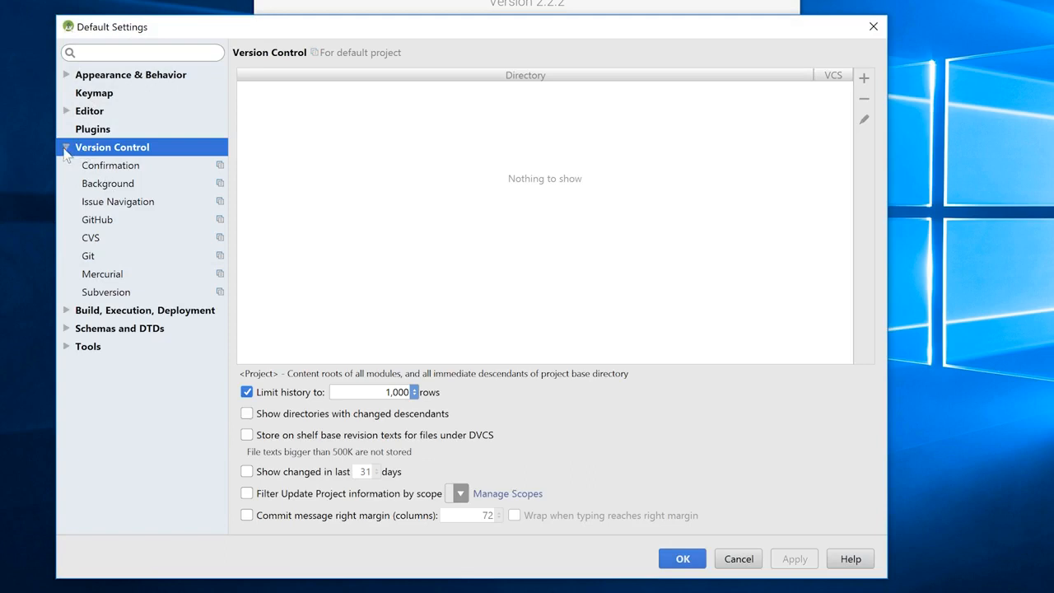
left_click(96, 257)
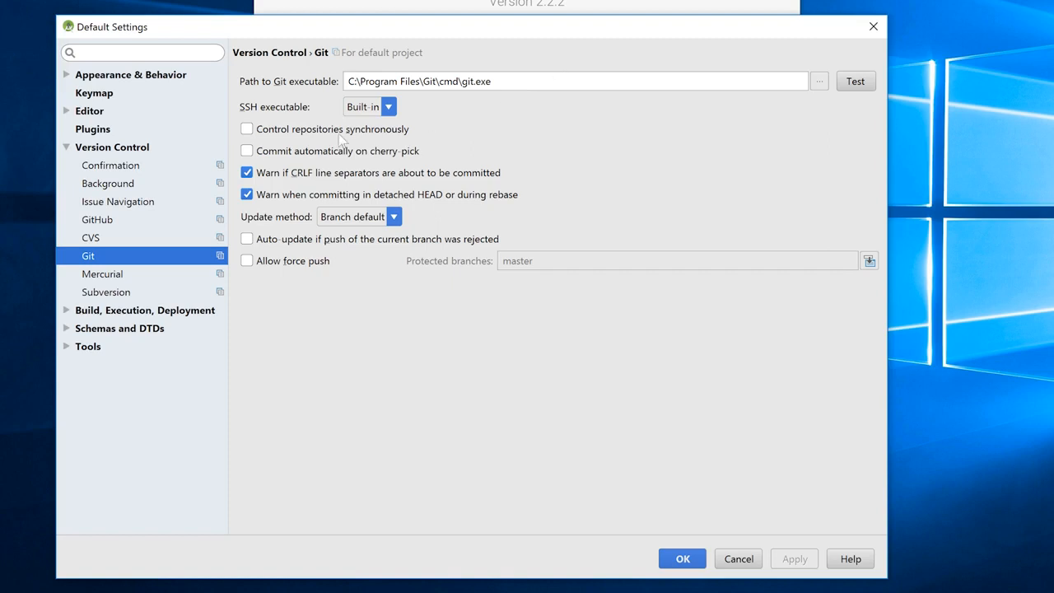
left_click(388, 108)
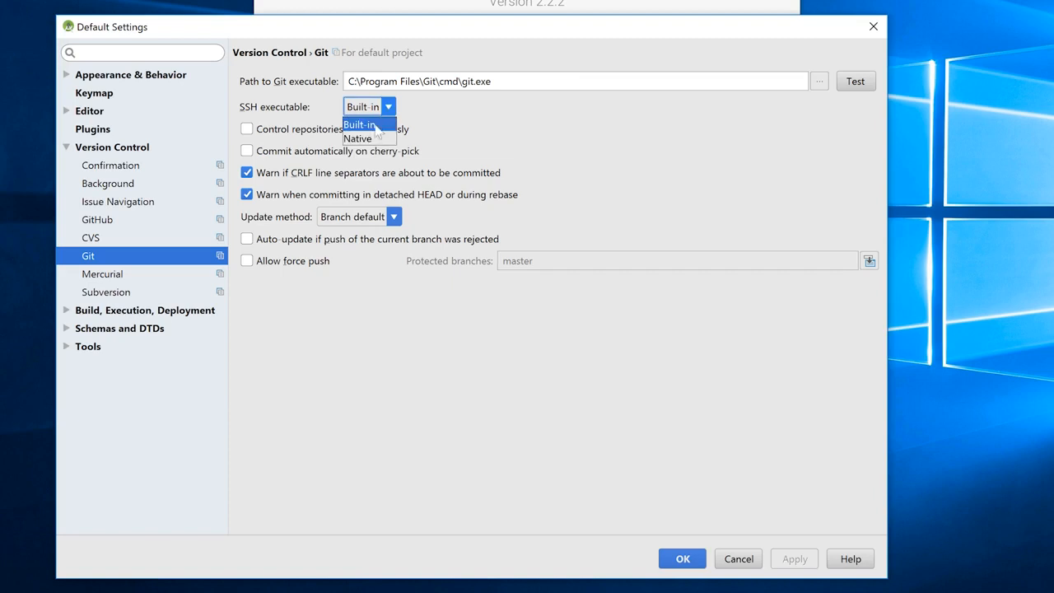
left_click(377, 125)
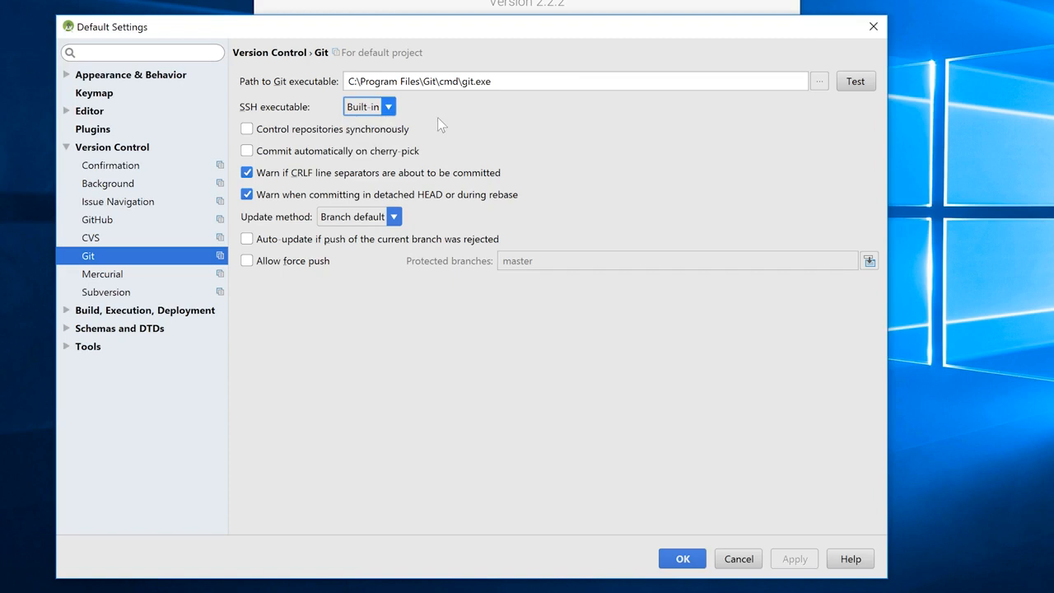
- Test the configured Git executable and check its location in the path chooser without changing it
left_click(855, 85)
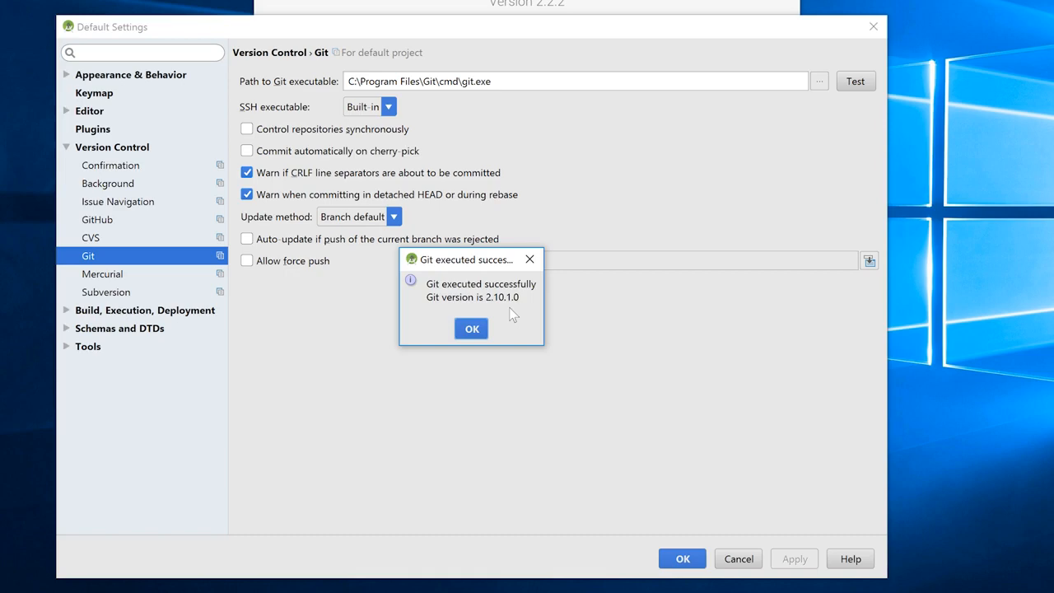
left_click(470, 329)
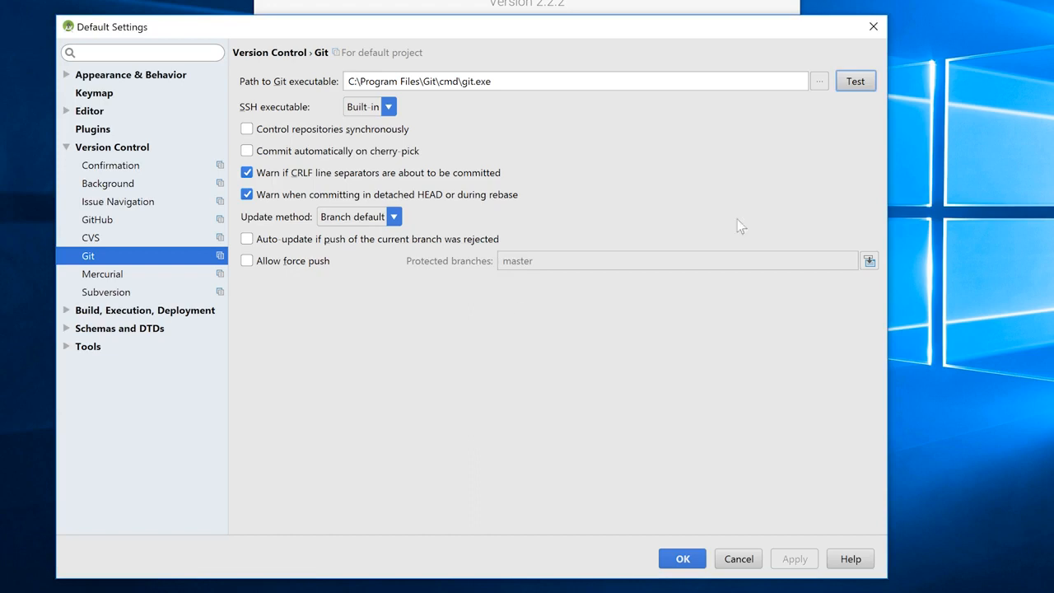
left_click(819, 81)
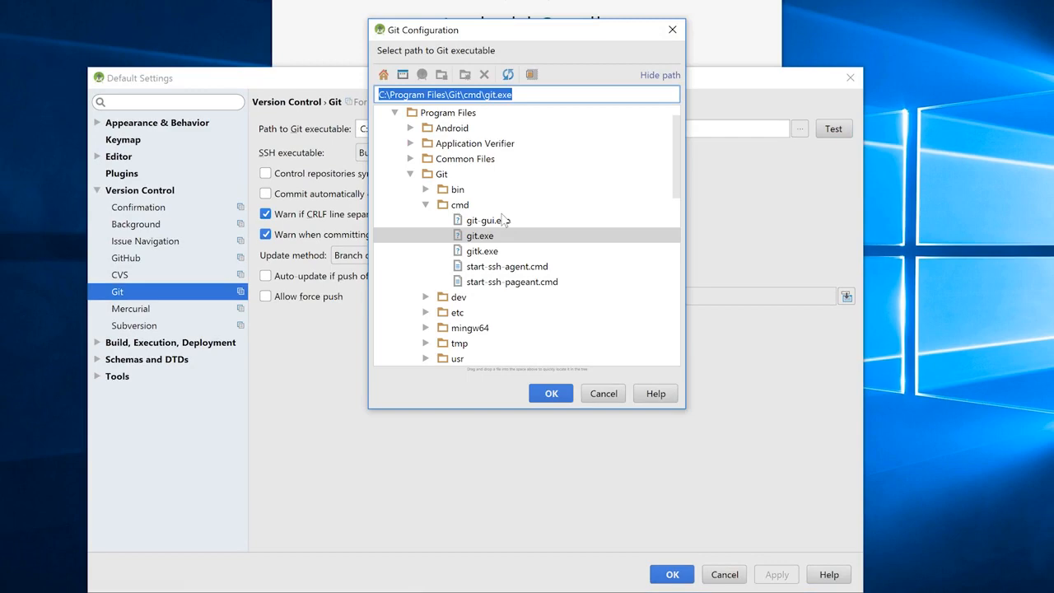
left_click(604, 395)
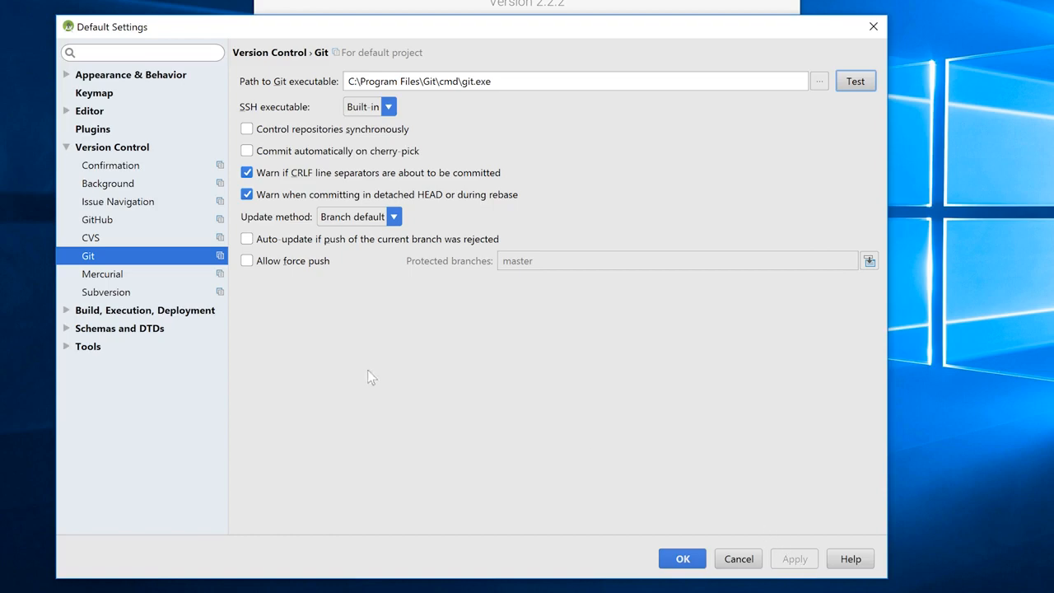
- In the GitHub version control settings for github.com, choose Password authentication and enter the account's login name
left_click(105, 227)
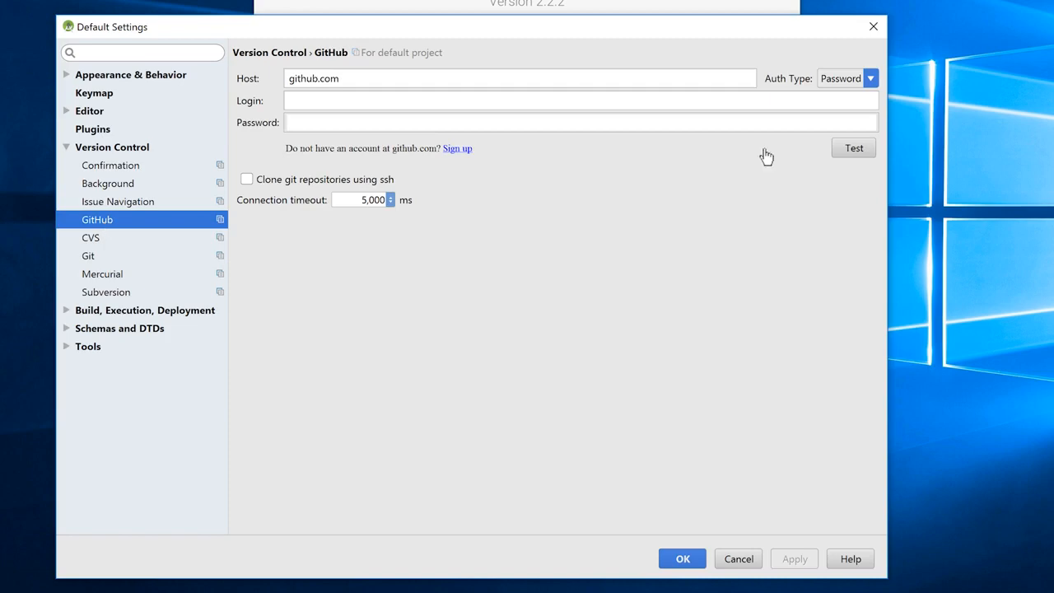
left_click(873, 79)
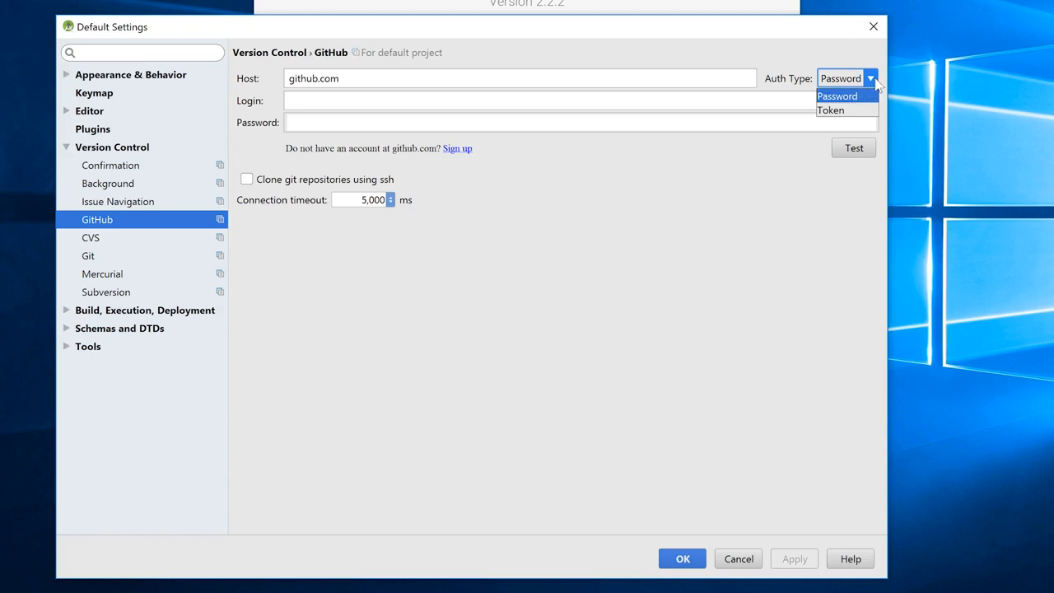
left_click(838, 97)
left_click(318, 96)
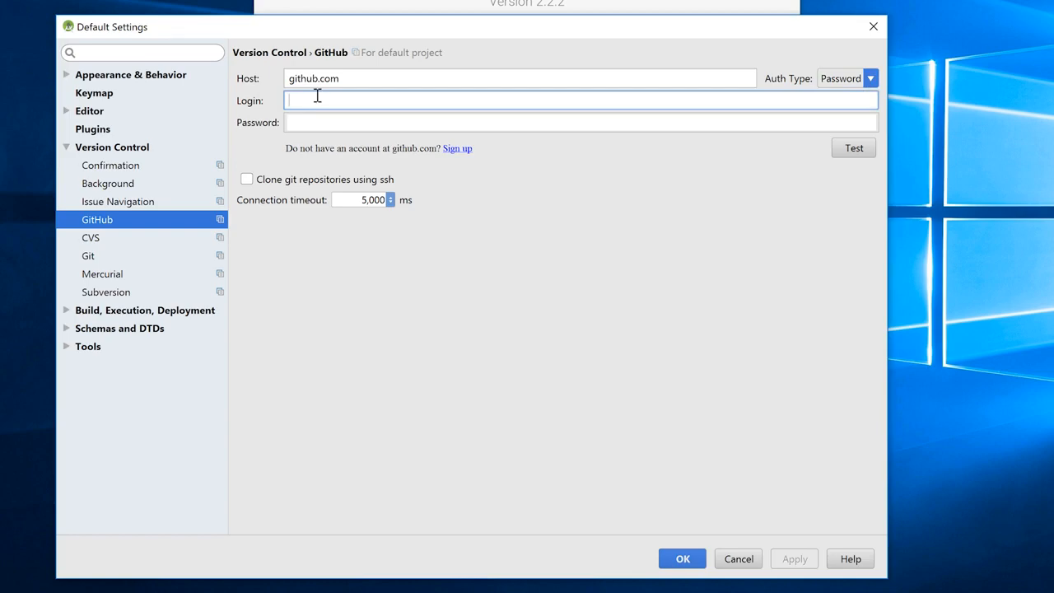
type("tim b")
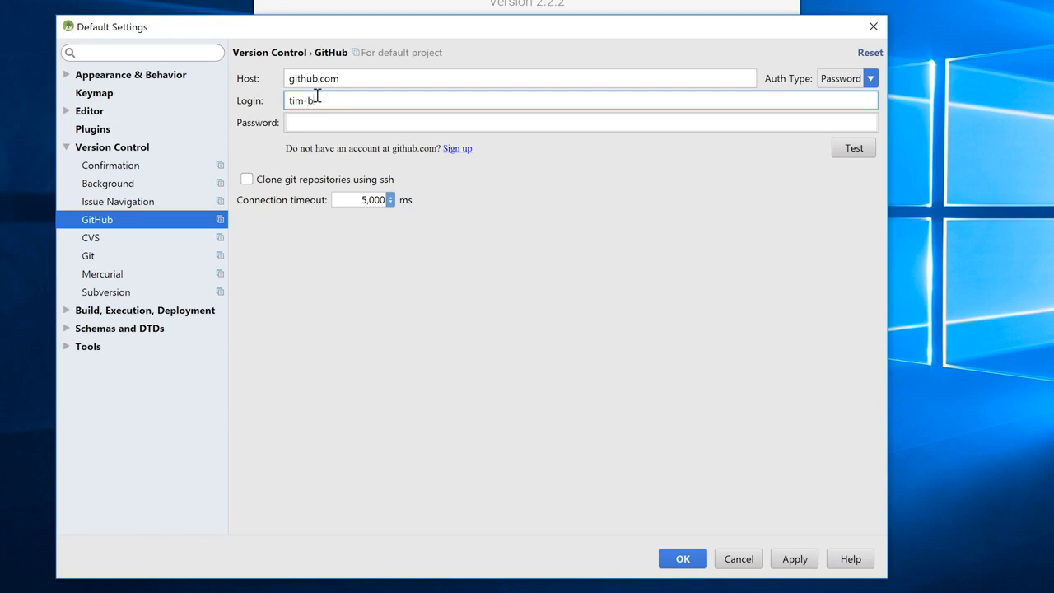
type("uchalka")
- Try to connect to GitHub by entering the account password and testing the login
key("Tab")
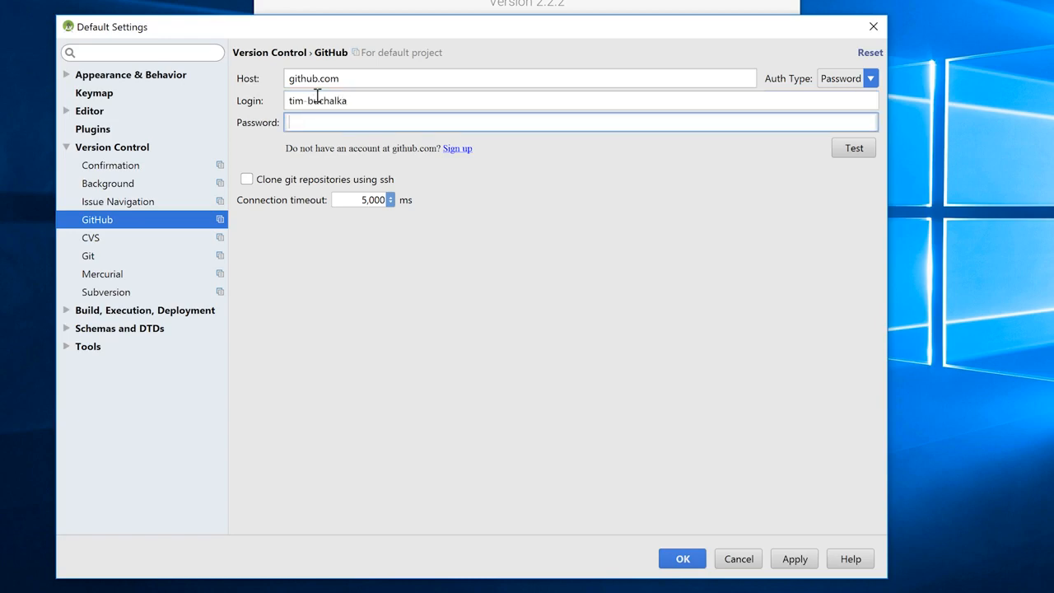
type("••••••••")
left_click(853, 152)
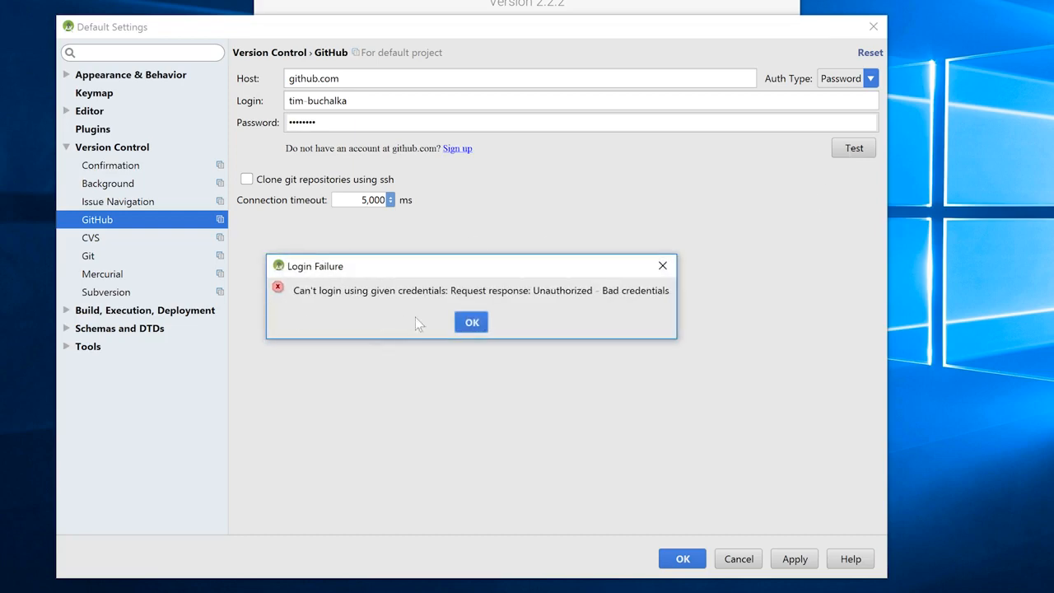
left_click(472, 324)
- Replace the GitHub account password with the correct one and test the connection
left_click(335, 122)
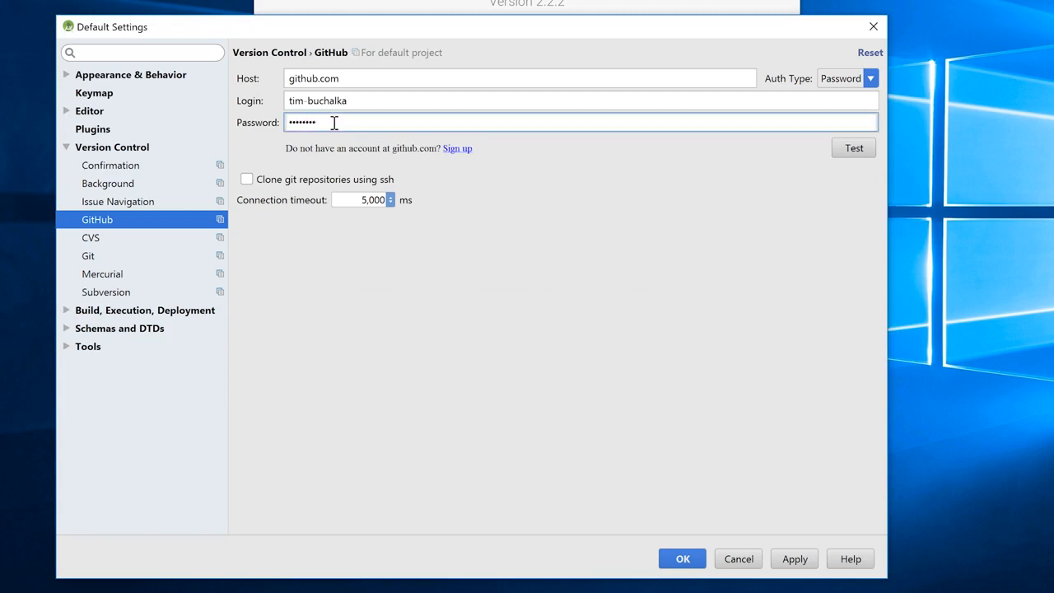
key("BackSpace")
key("BackSpace")
key("BackSpace")
key("BackSpace")
key("BackSpace")
key("BackSpace")
key("BackSpace")
type("••••••••")
left_click(857, 152)
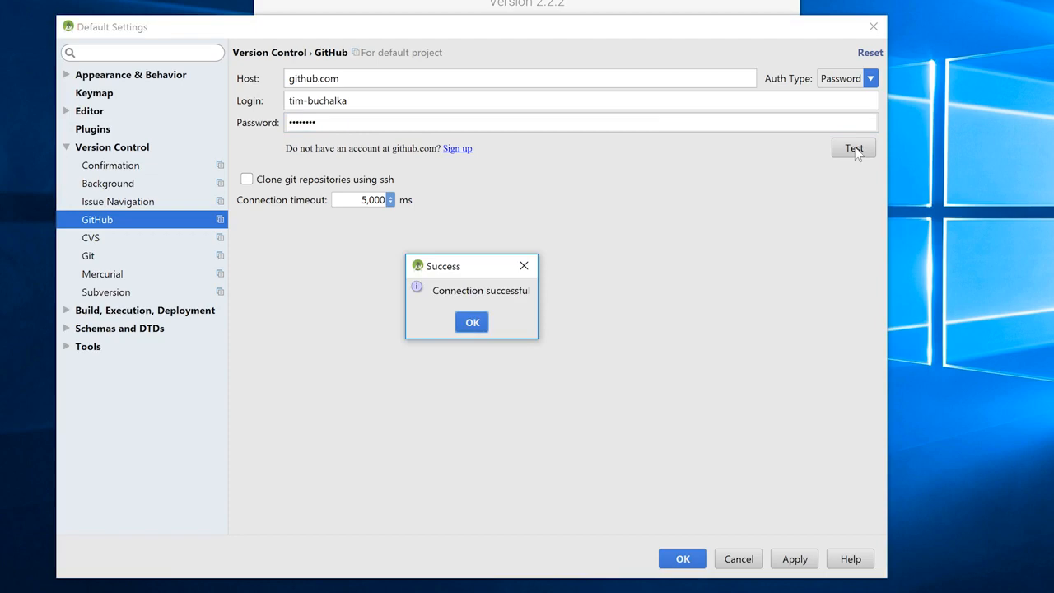
left_click(473, 323)
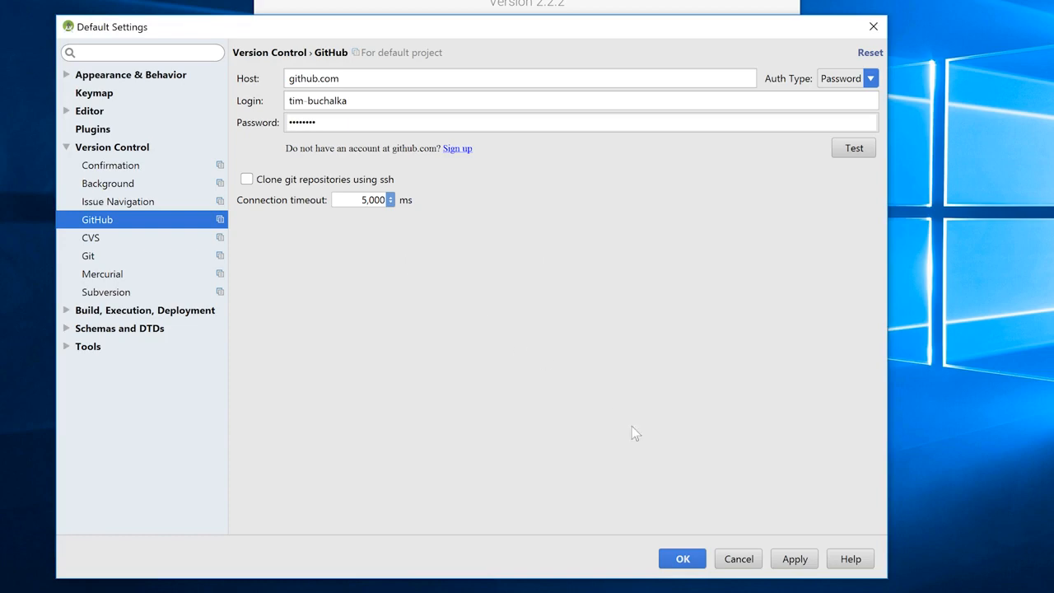
- Apply the GitHub settings with the master password left blank and close the default settings
left_click(795, 560)
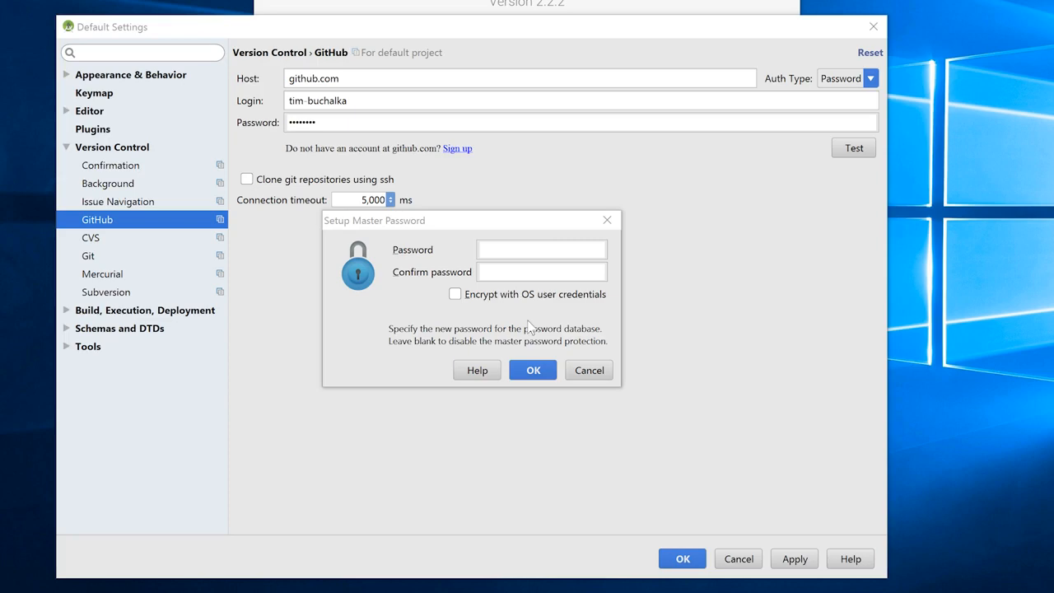
left_click(531, 371)
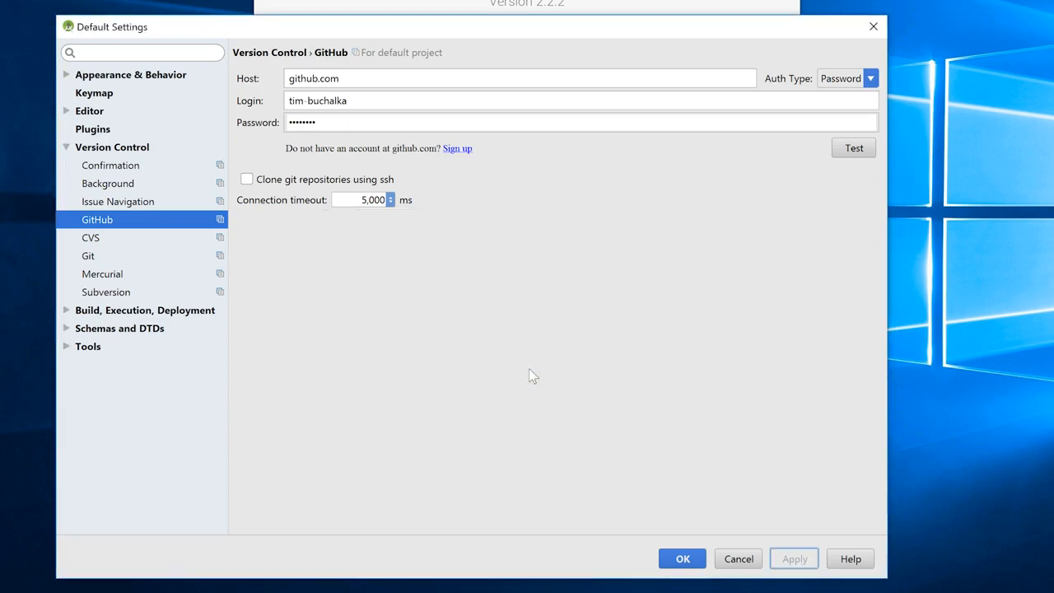
left_click(683, 558)
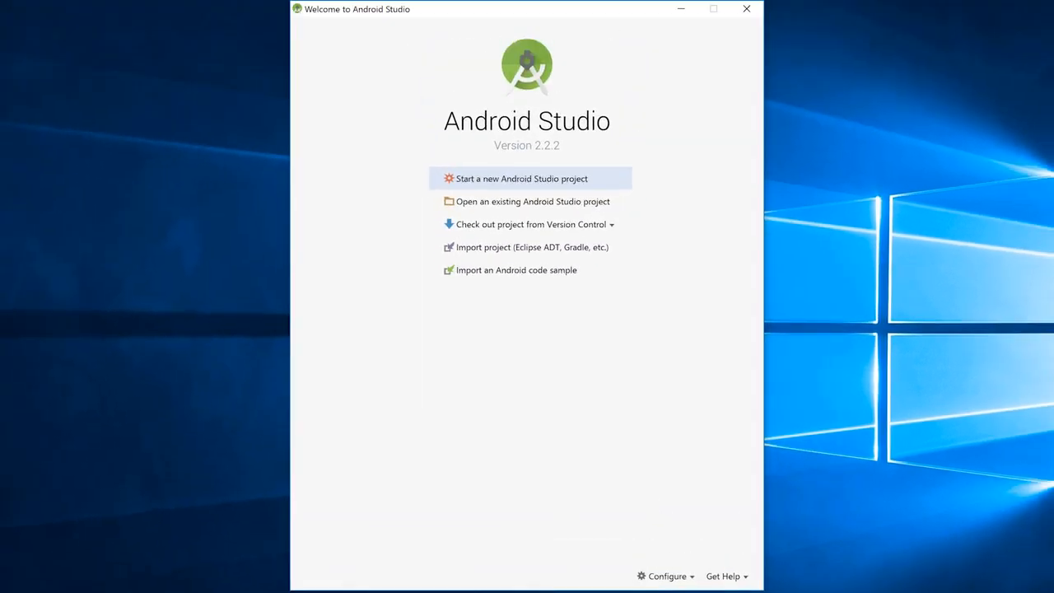